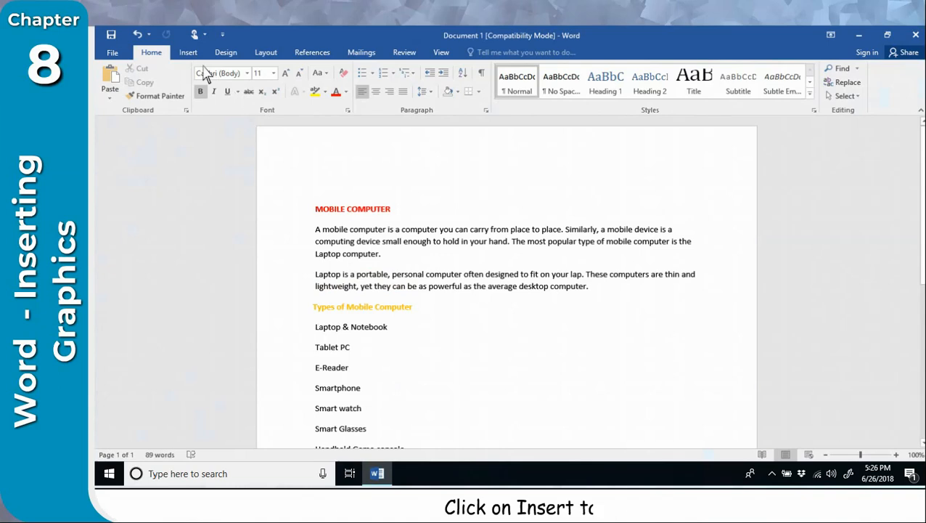
# Step: Insert the laptop picture from the Pictures folder into the document
pyautogui.click(186, 55)
pyautogui.click(207, 86)
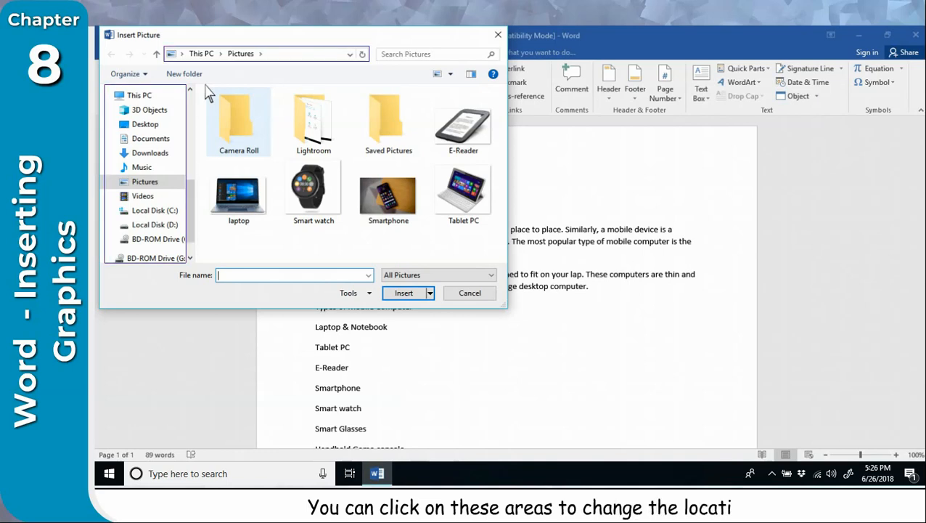
pyautogui.click(251, 209)
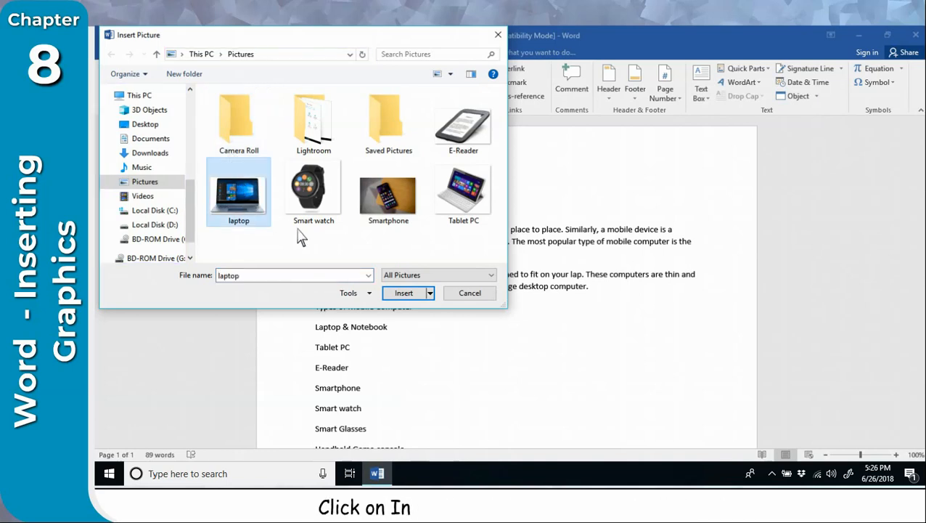
pyautogui.click(405, 293)
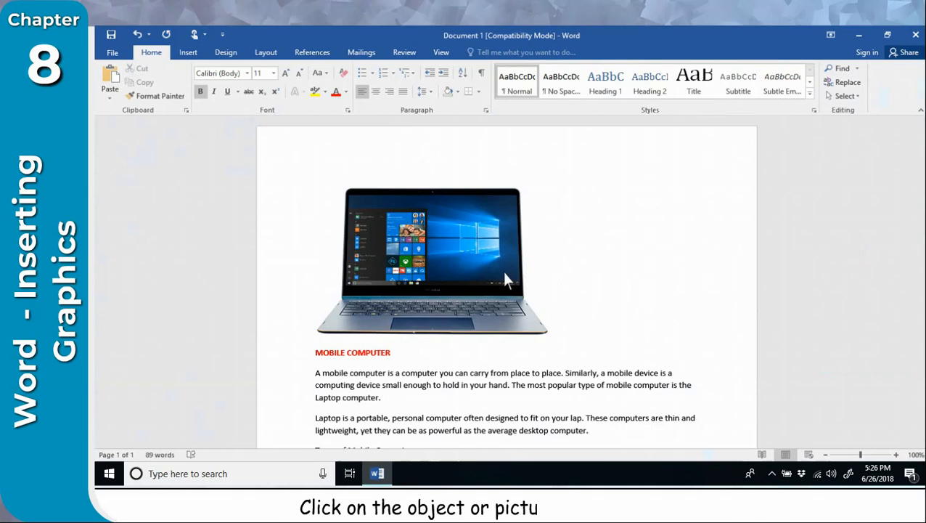
# Step: Set the laptop picture's text wrapping to Square
pyautogui.click(465, 265)
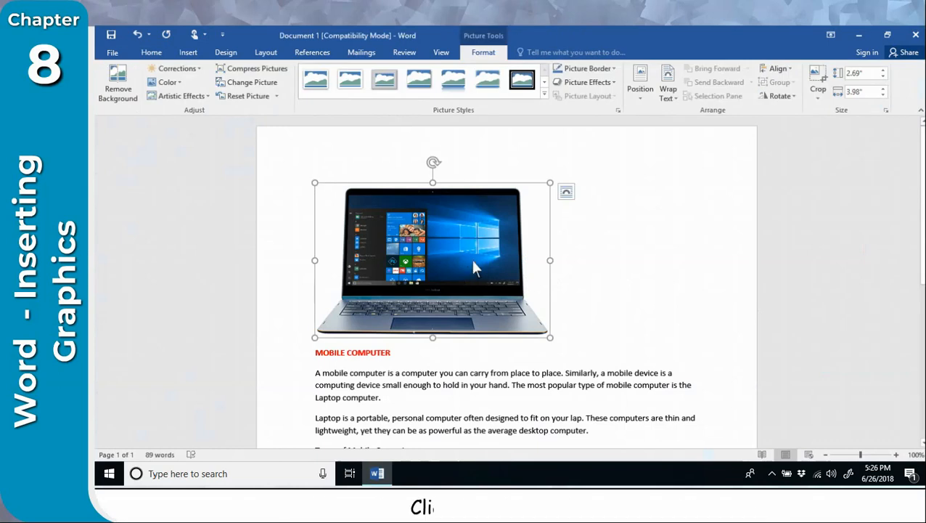
pyautogui.click(672, 92)
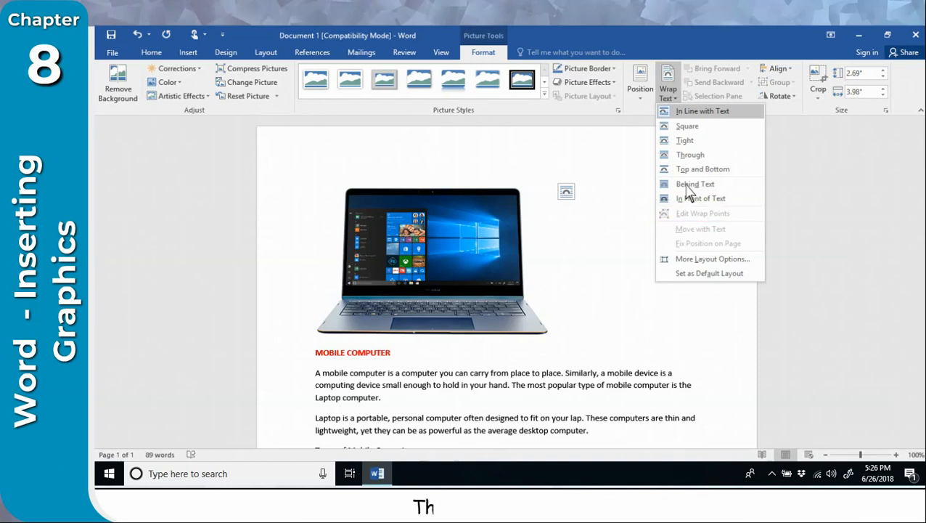
pyautogui.click(687, 127)
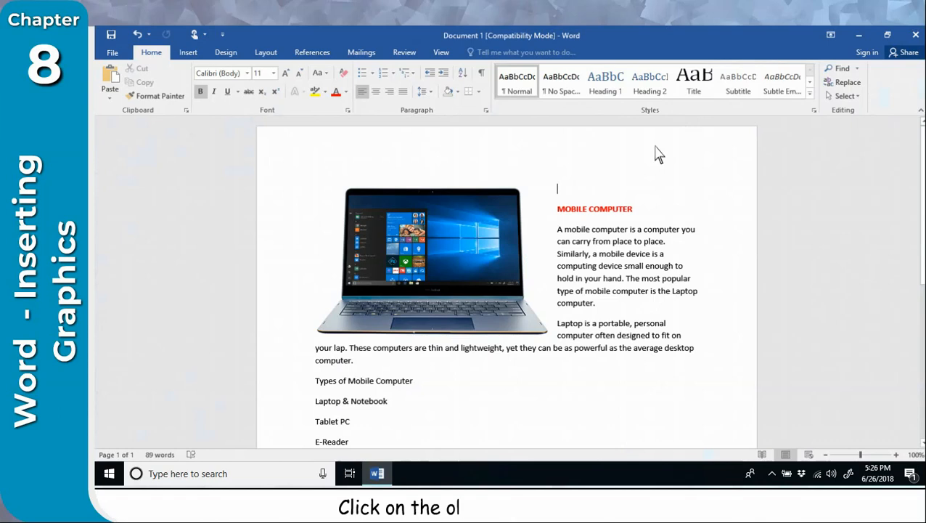
# Step: Move the laptop picture to the right side of the page, beside the Mobile Computer text, and deselect it
pyautogui.click(470, 263)
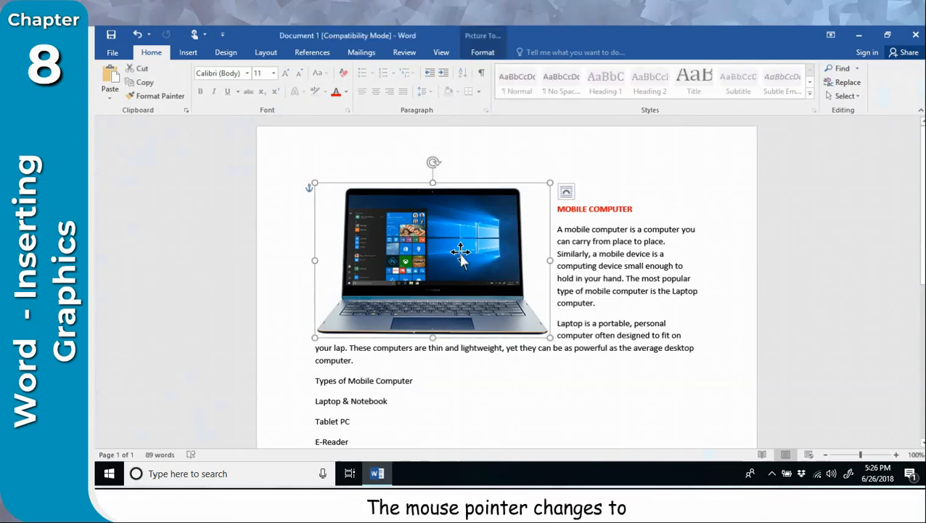
pyautogui.moveTo(469, 254); pyautogui.dragTo(612, 259)
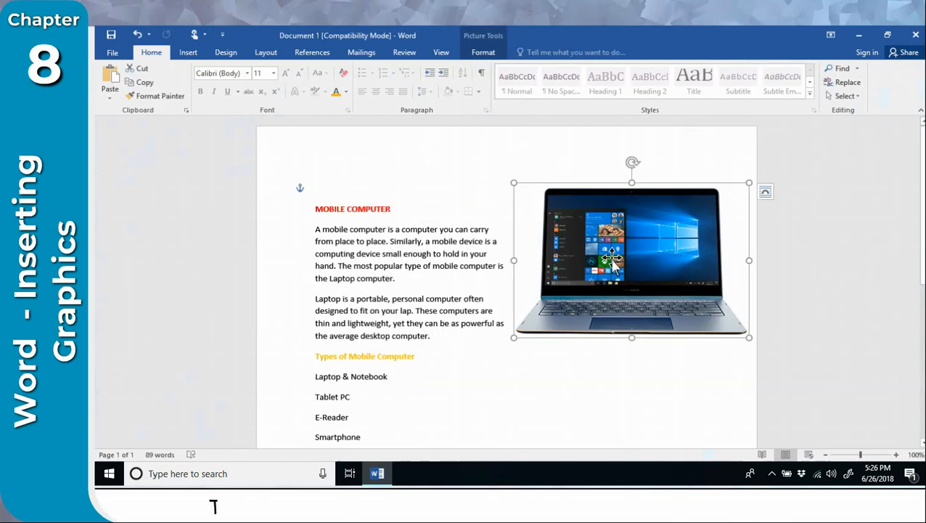
pyautogui.press('Escape')
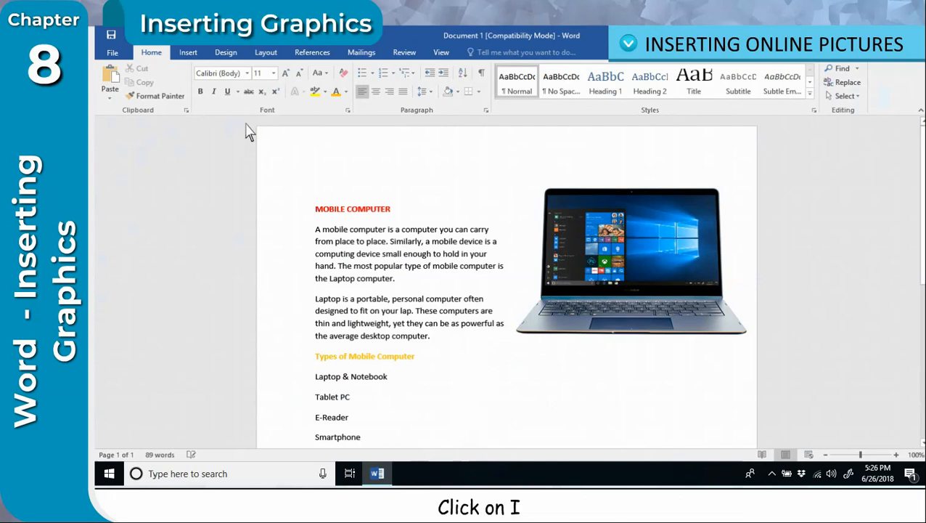
# Step: Search Bing for online pictures of "Notebook computer"
pyautogui.click(188, 53)
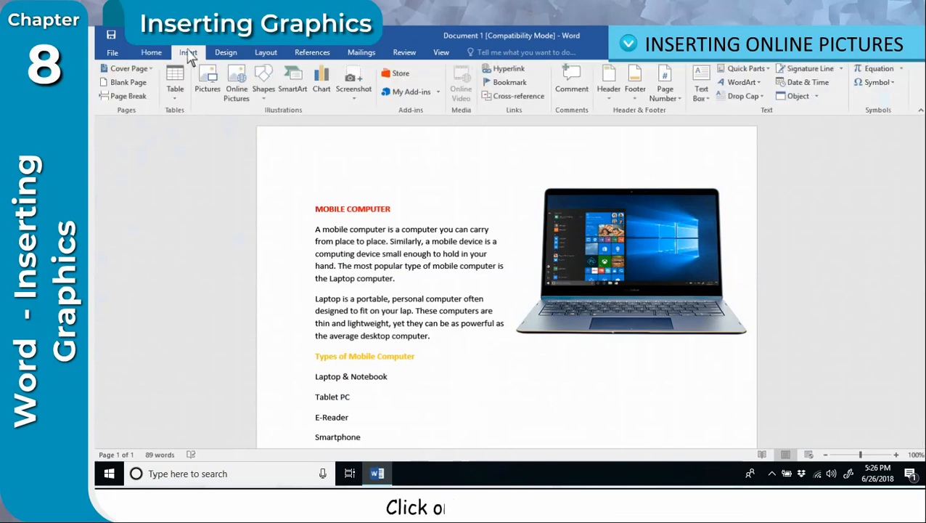
pyautogui.click(240, 85)
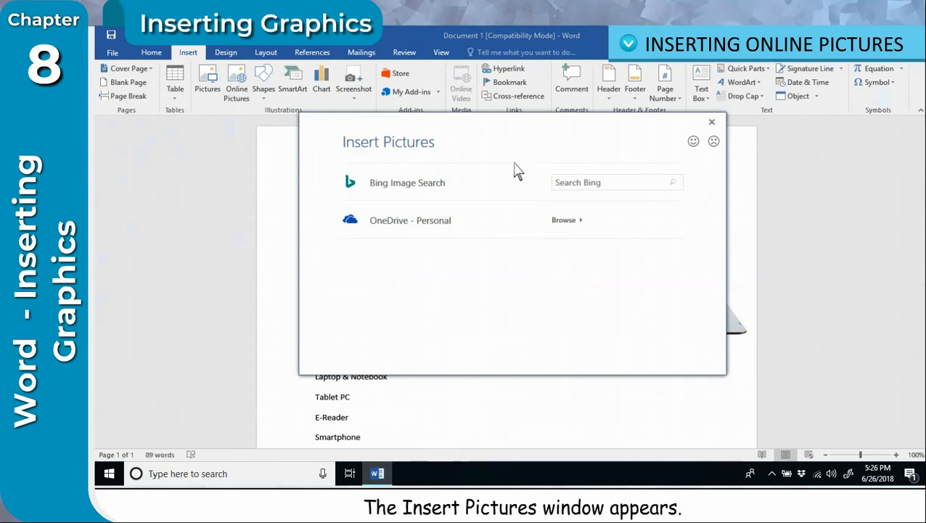
pyautogui.click(581, 183)
pyautogui.write('Notebook computer')
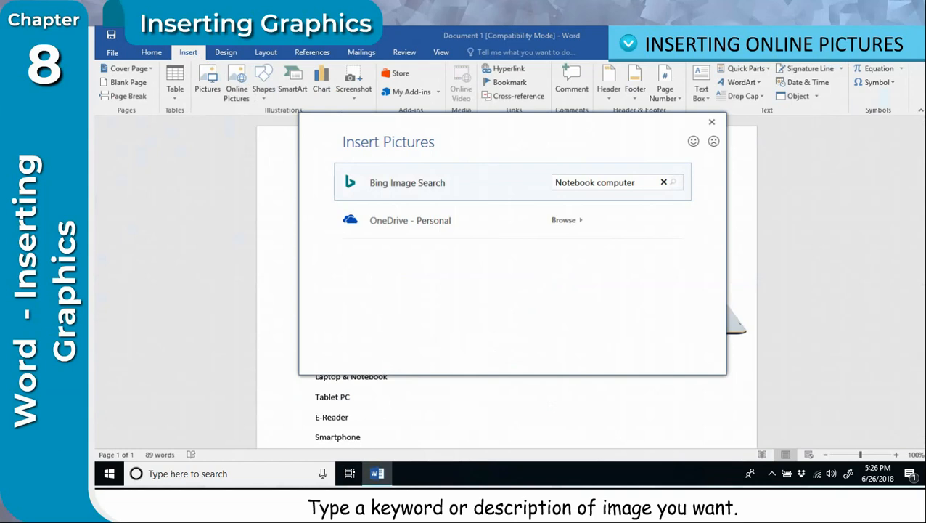
pyautogui.click(674, 182)
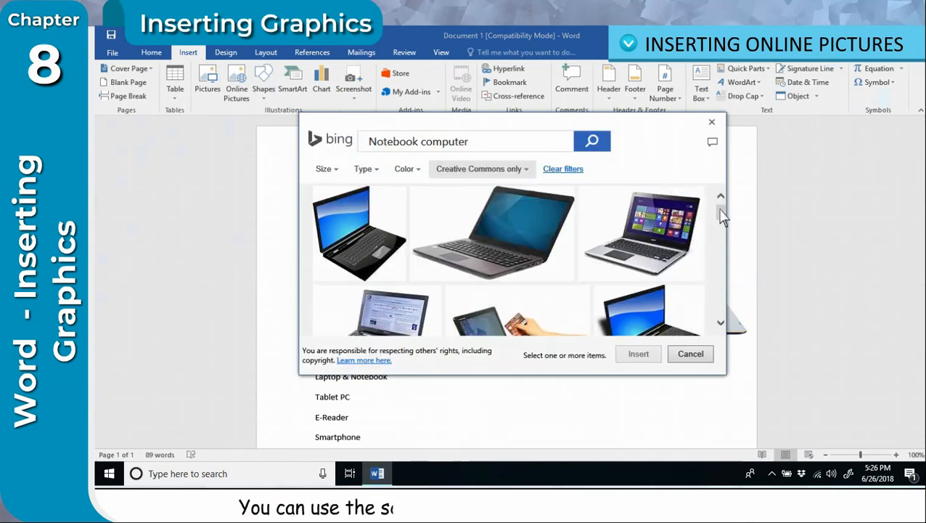
# Step: Insert the white, black-screened open notebook picture from the search results into the document
pyautogui.scroll(-3, 723, 224)
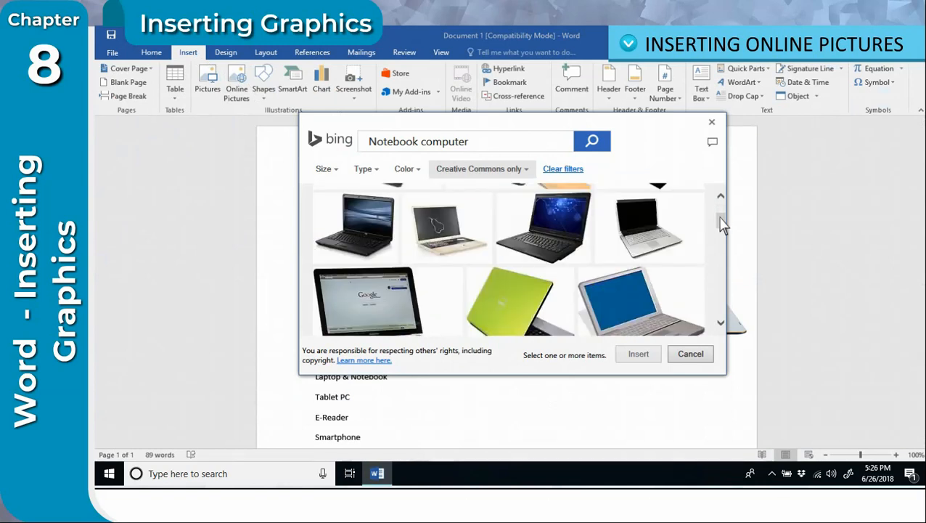
pyautogui.click(651, 234)
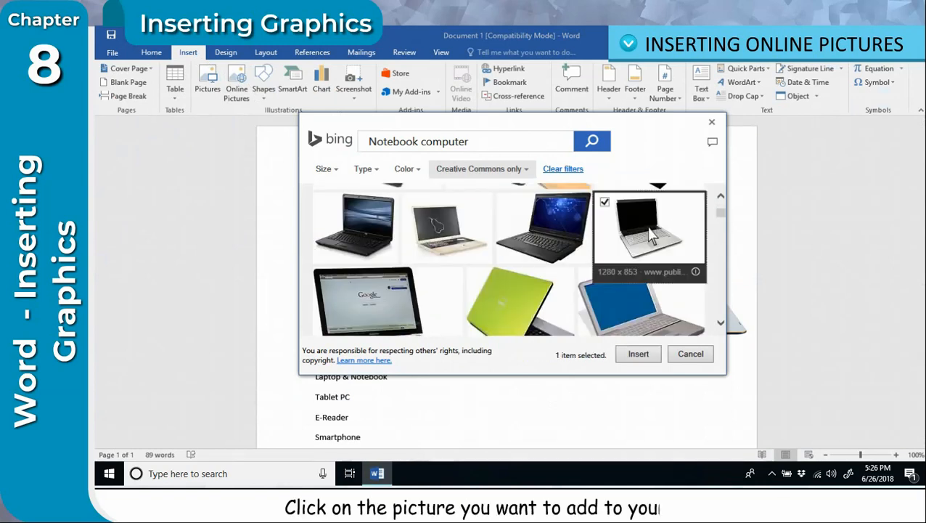
pyautogui.click(641, 356)
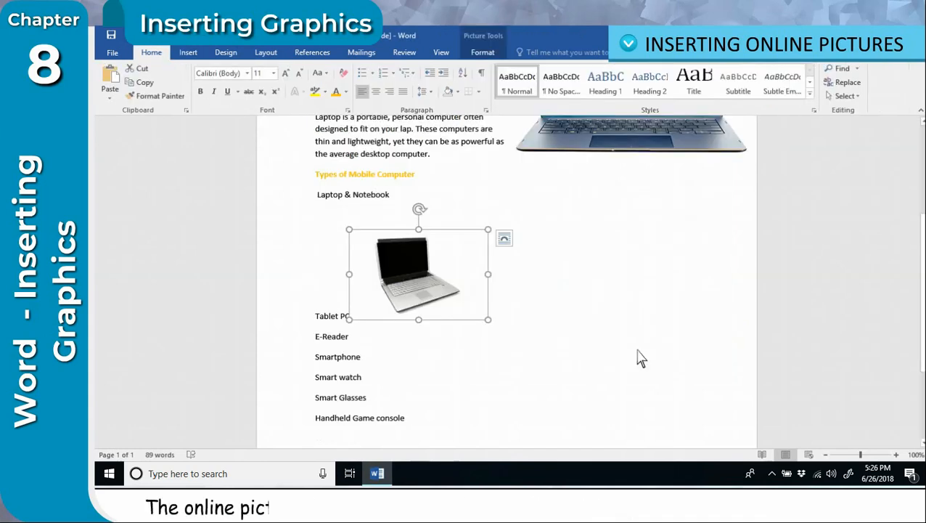
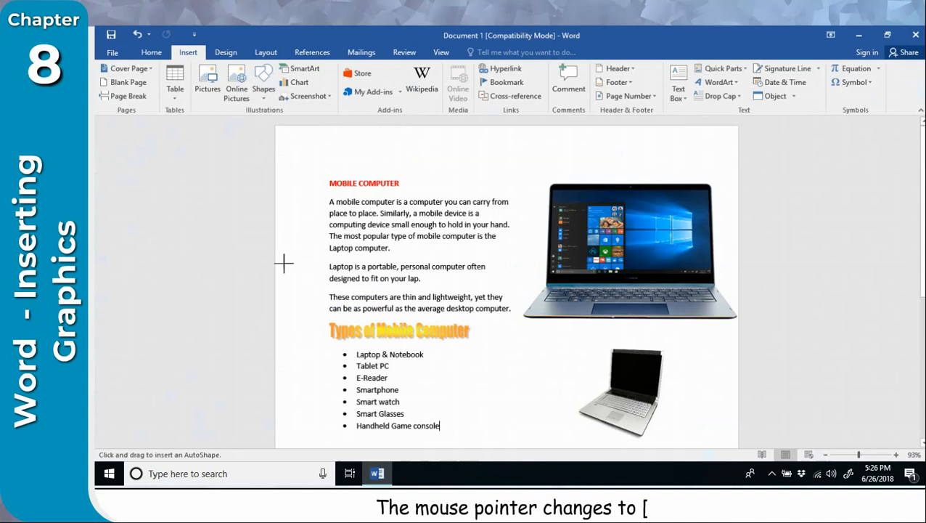
# Step: Draw a right block arrow about 1.74" wide and 0.47" high between the bulleted list and the notebook picture, and deselect it
pyautogui.moveTo(448, 386)
pyautogui.mouseDown()
pyautogui.moveTo(473, 407)
pyautogui.moveTo(544, 410)
pyautogui.mouseUp()
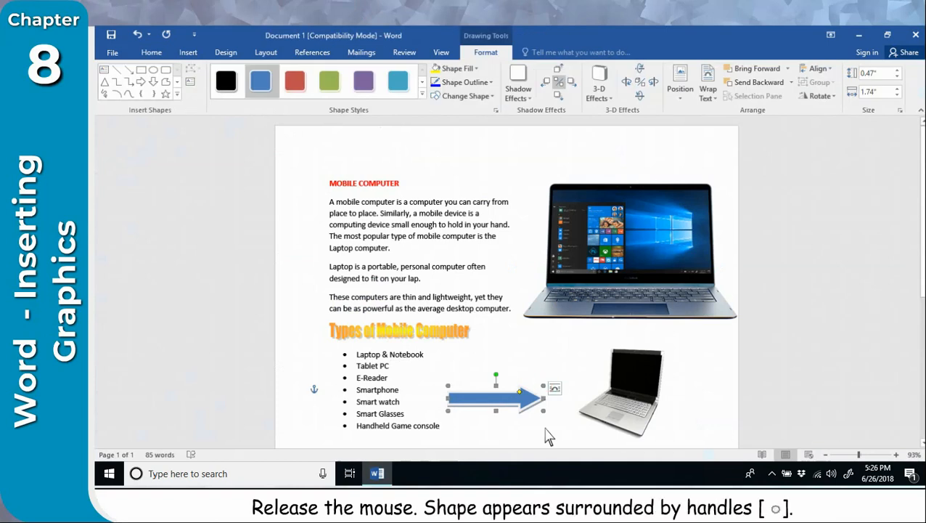
pyautogui.moveTo(495, 376); pyautogui.dragTo(500, 374)
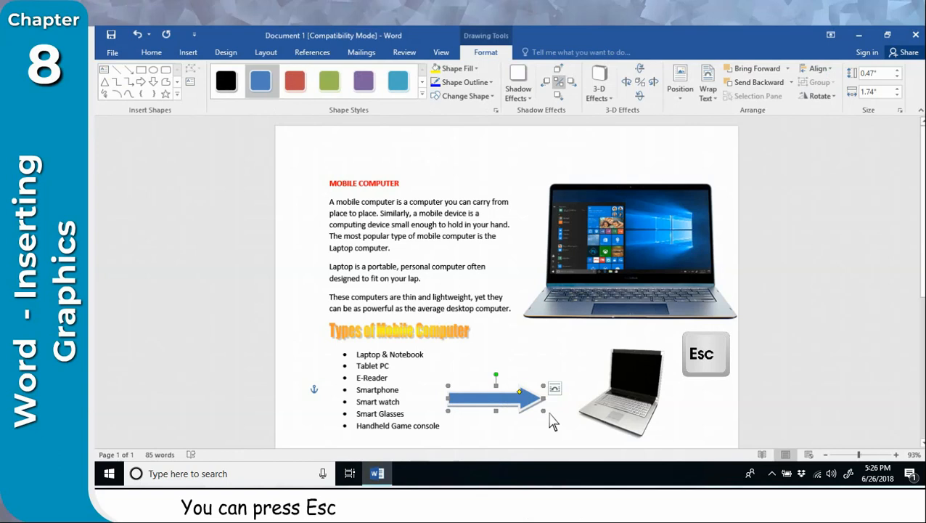
pyautogui.press('Escape')
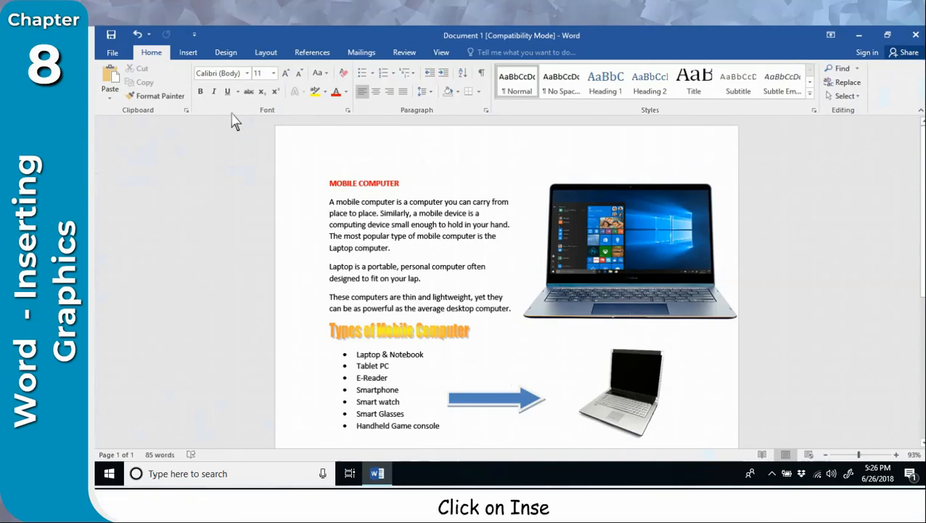
# Step: Add a drop cap to the first body paragraph with the Dropped position and 4 lines to drop
pyautogui.click(188, 53)
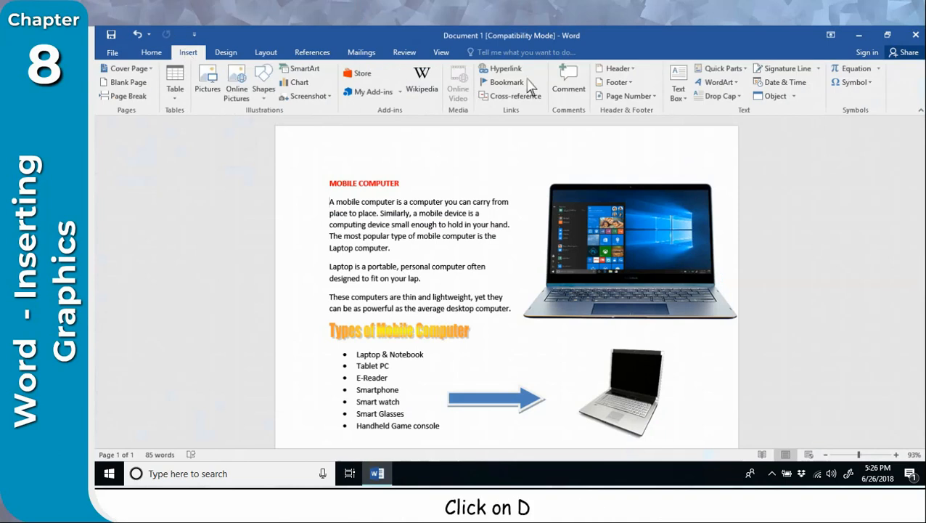
pyautogui.click(737, 97)
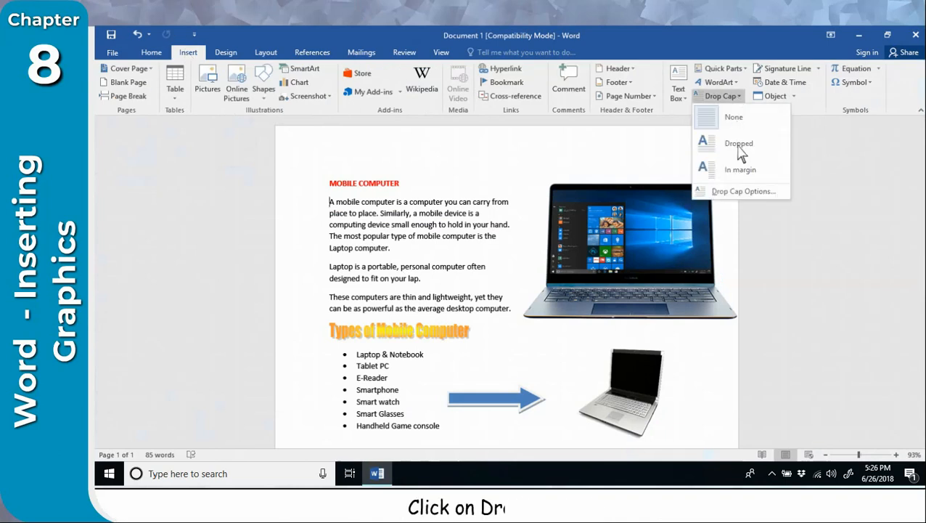
pyautogui.click(742, 193)
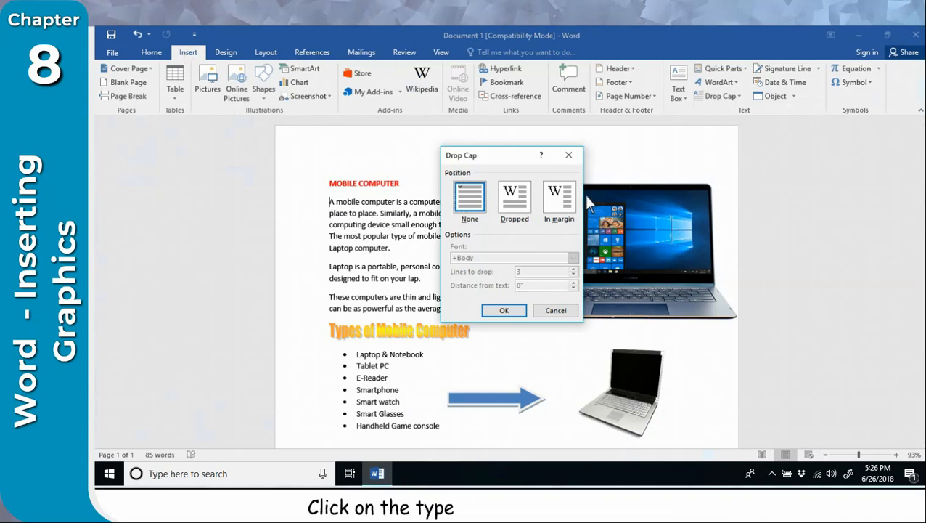
pyautogui.click(514, 207)
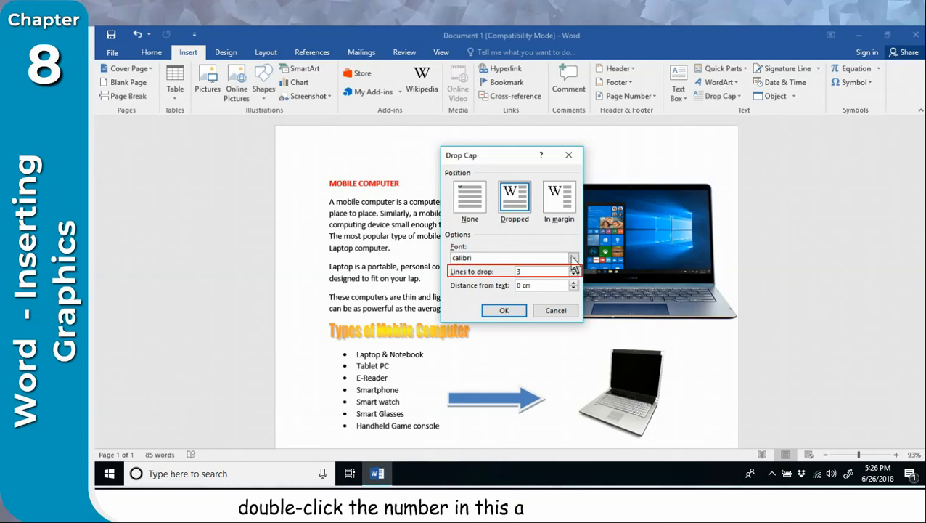
pyautogui.click(574, 268)
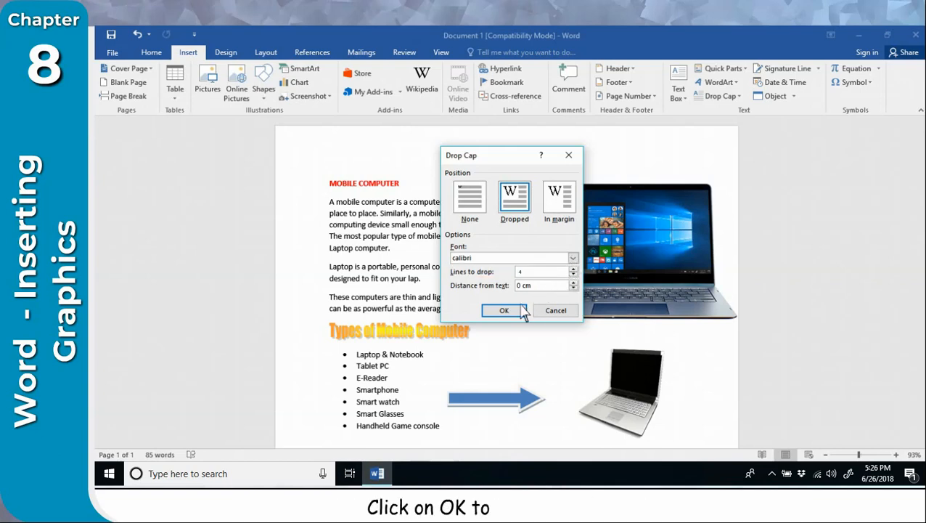
pyautogui.click(505, 311)
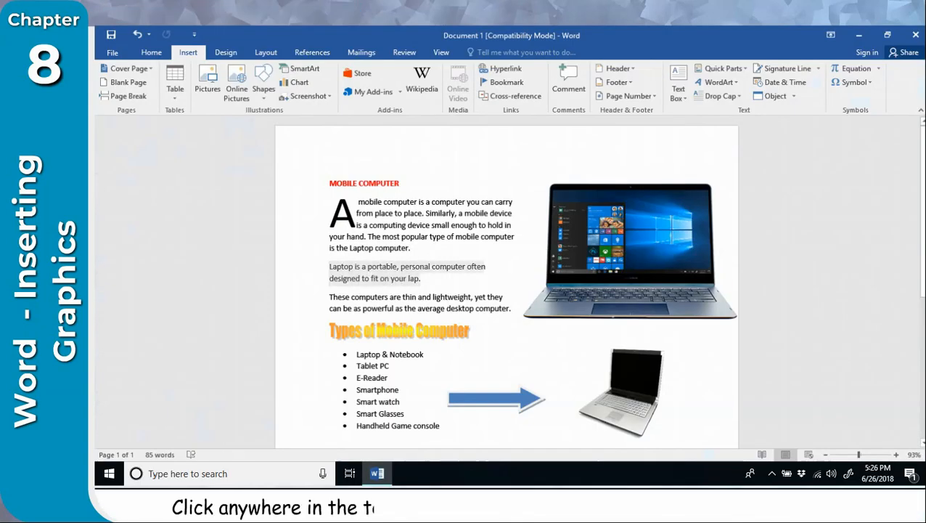
# Step: Choose the 3-D border setting in Borders and Shading for the paragraph starting "Laptop is a portable"
pyautogui.moveTo(329, 267); pyautogui.dragTo(423, 280)
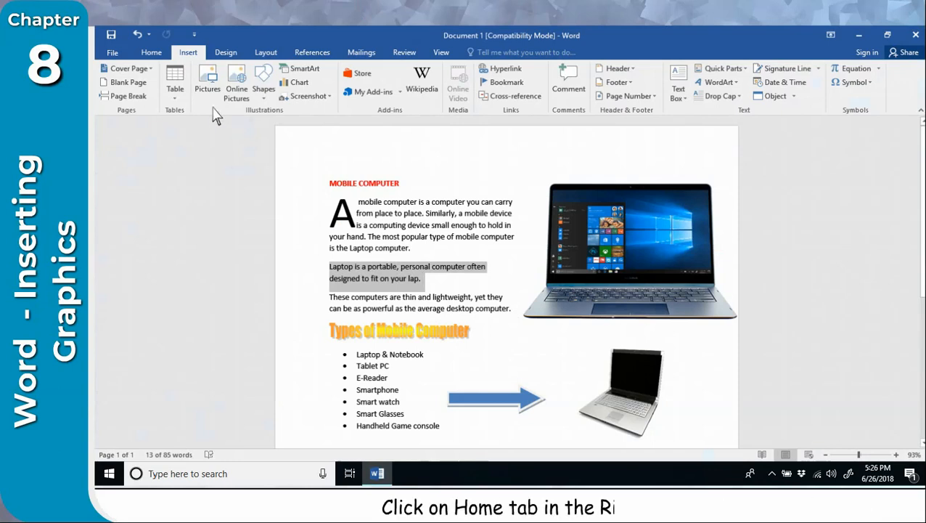
pyautogui.click(151, 53)
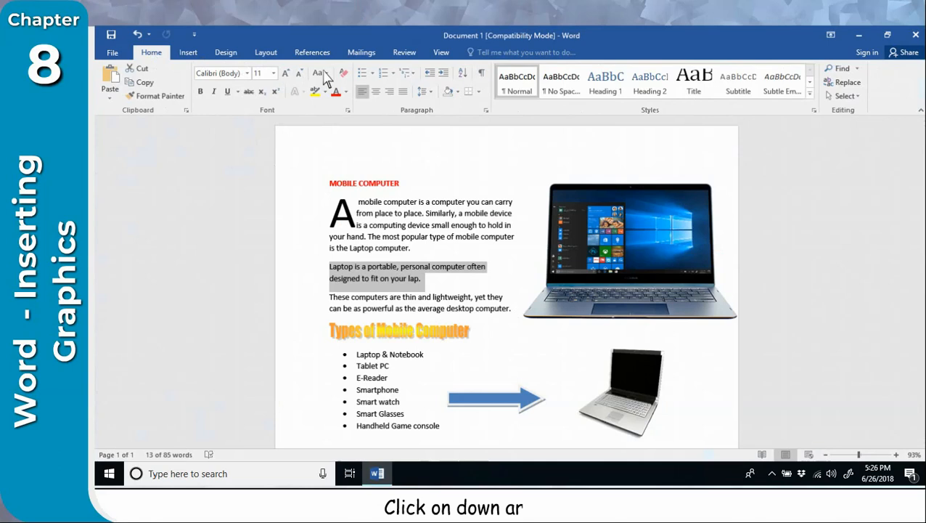
pyautogui.click(477, 91)
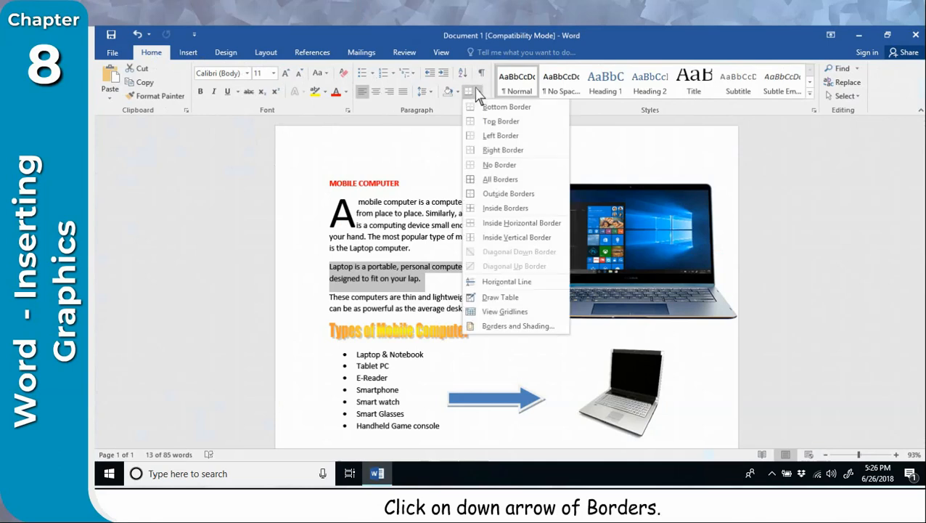
pyautogui.click(508, 326)
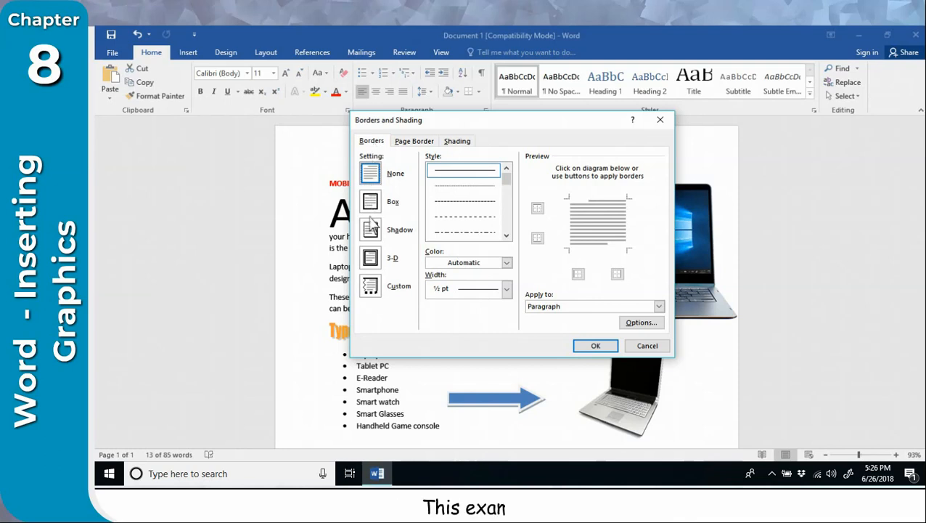
pyautogui.click(371, 257)
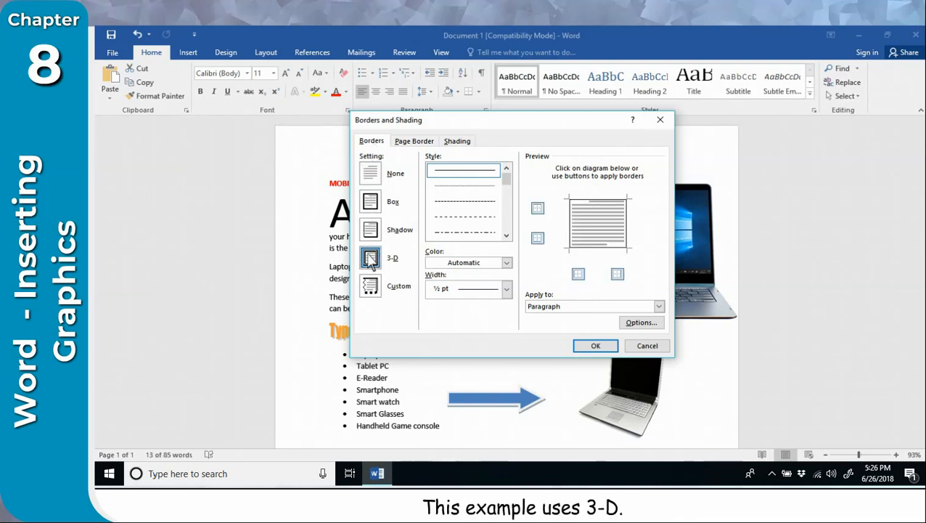
# Step: Apply a solid, dark blue, 2 ¼ pt border to the selected paragraph and deselect the text
pyautogui.click(486, 177)
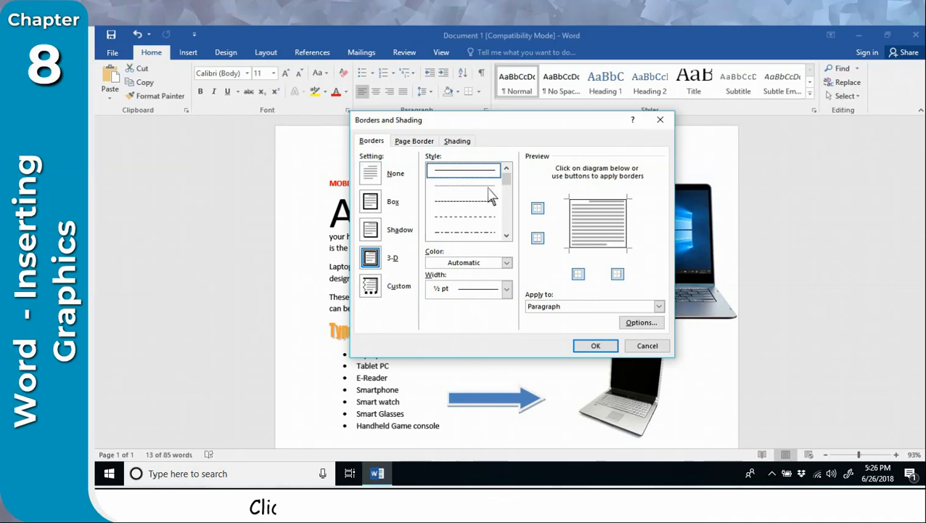
pyautogui.click(507, 263)
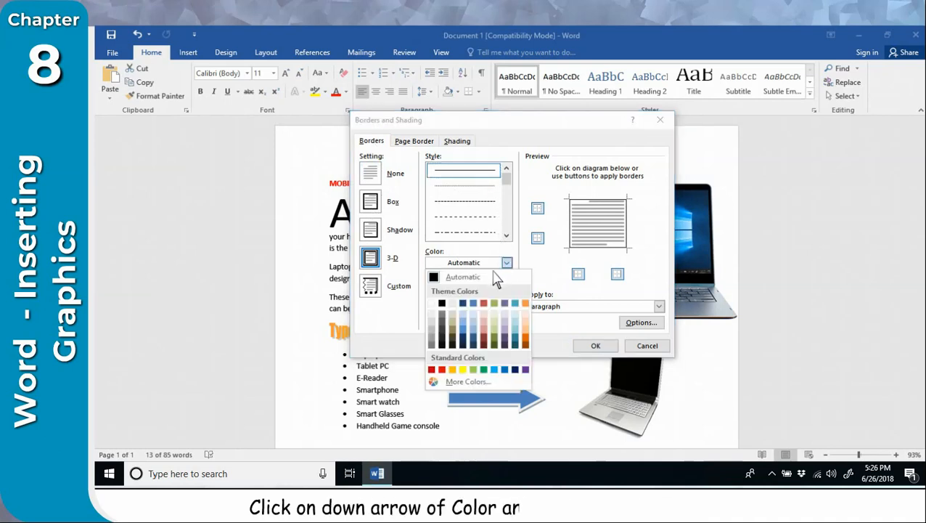
pyautogui.click(467, 308)
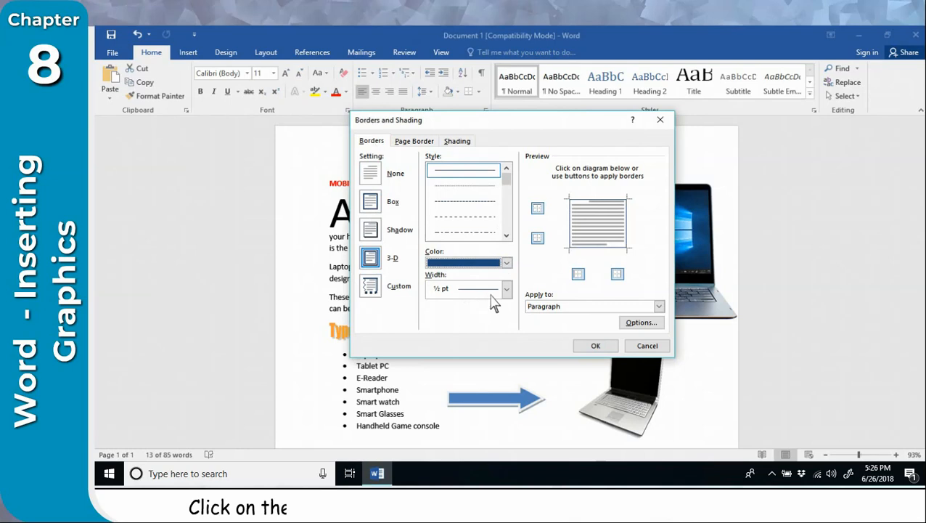
pyautogui.click(506, 289)
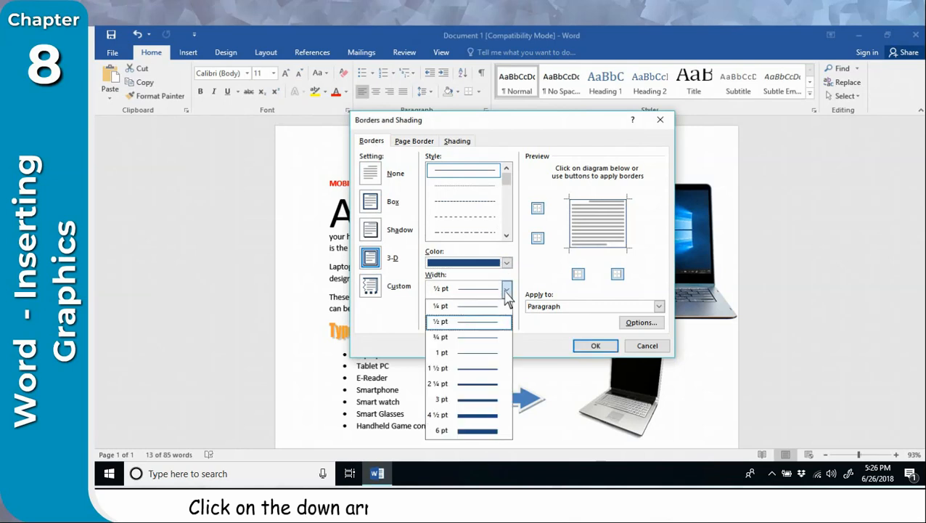
pyautogui.click(445, 383)
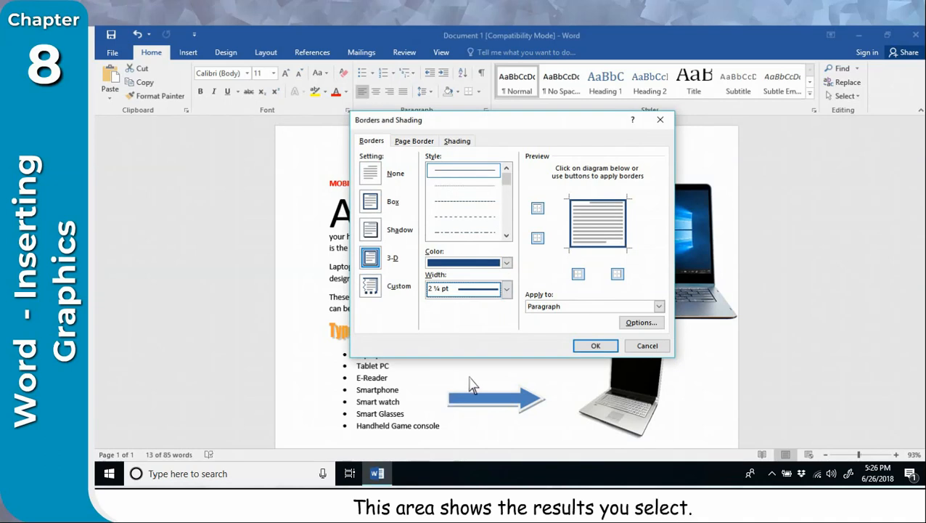
pyautogui.click(595, 346)
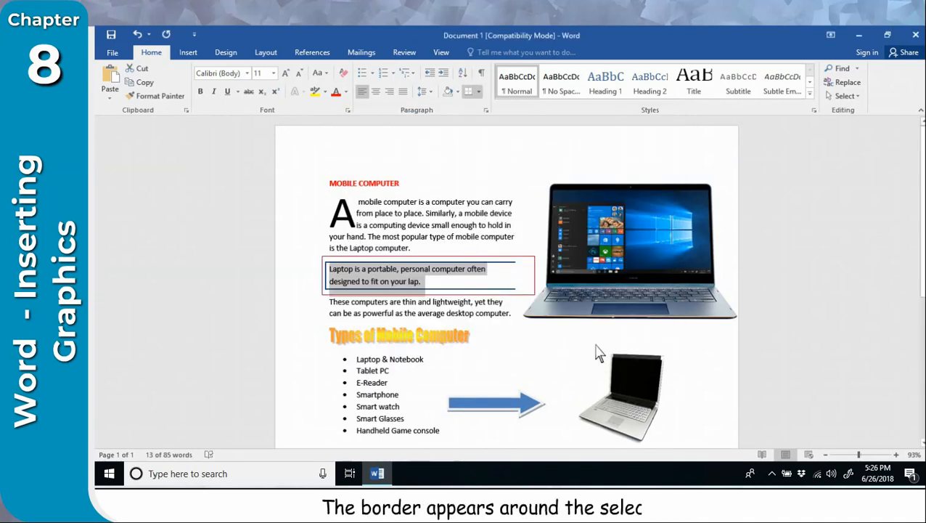
pyautogui.press('Right')
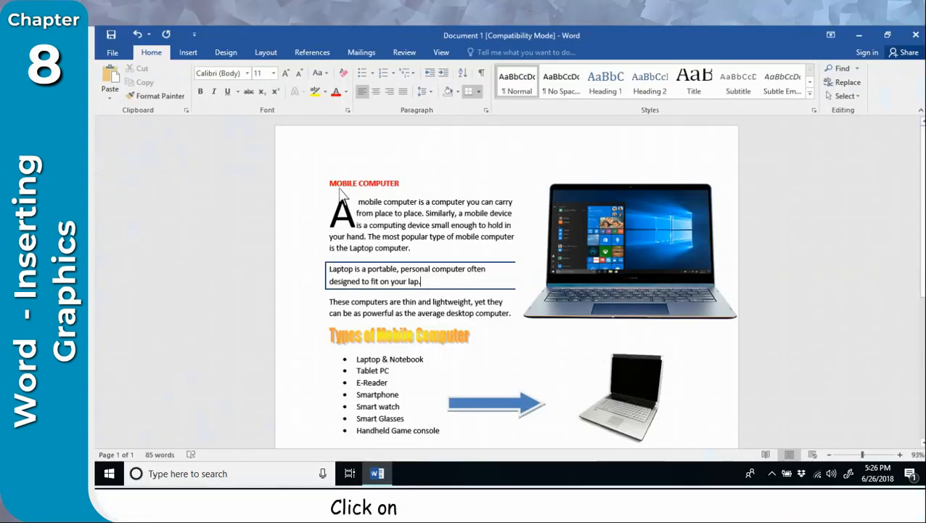
# Step: Save the document under the new name Mobile Computer as a Word Document in the current folder on Local Disk (D:)
pyautogui.click(107, 48)
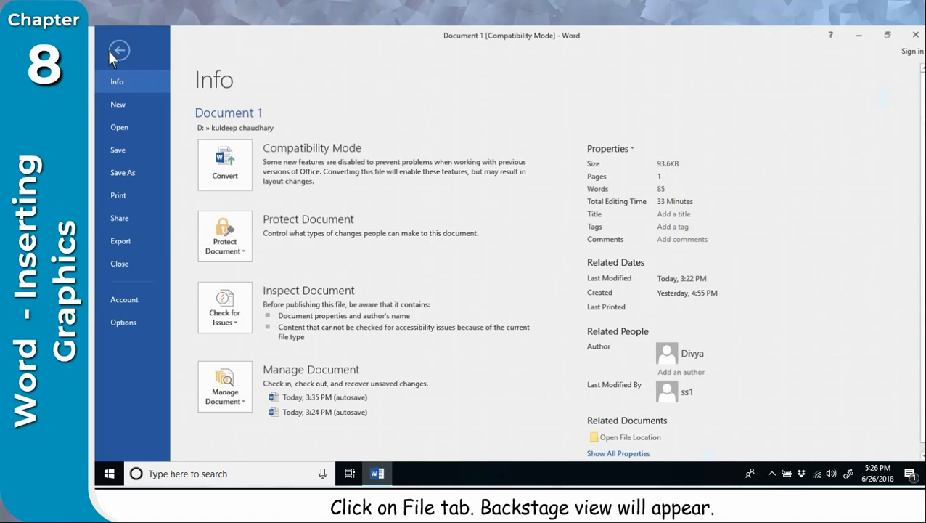
pyautogui.click(121, 174)
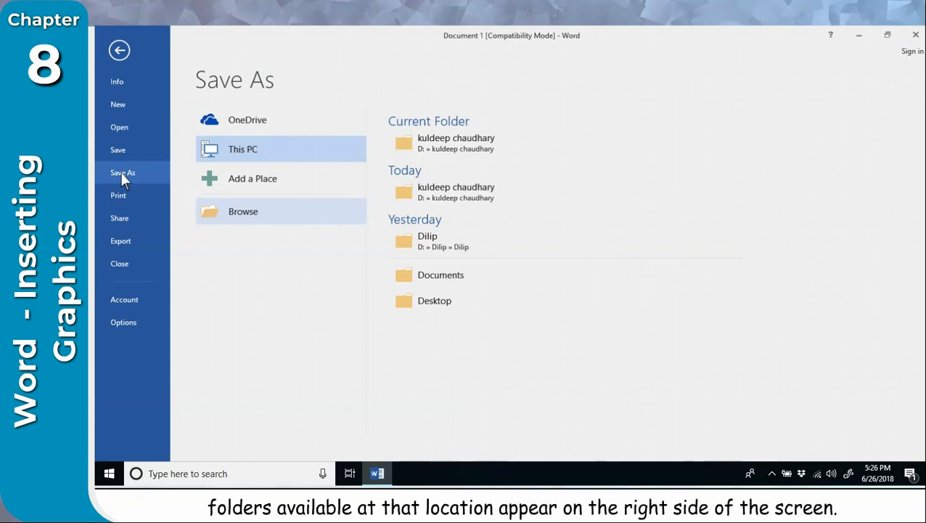
pyautogui.click(263, 211)
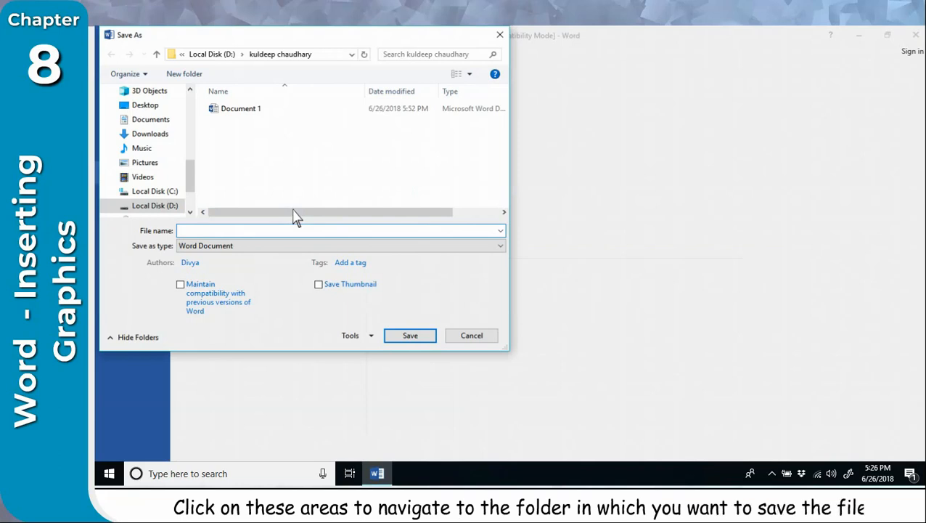
pyautogui.click(185, 230)
pyautogui.write('Mobiile Computer')
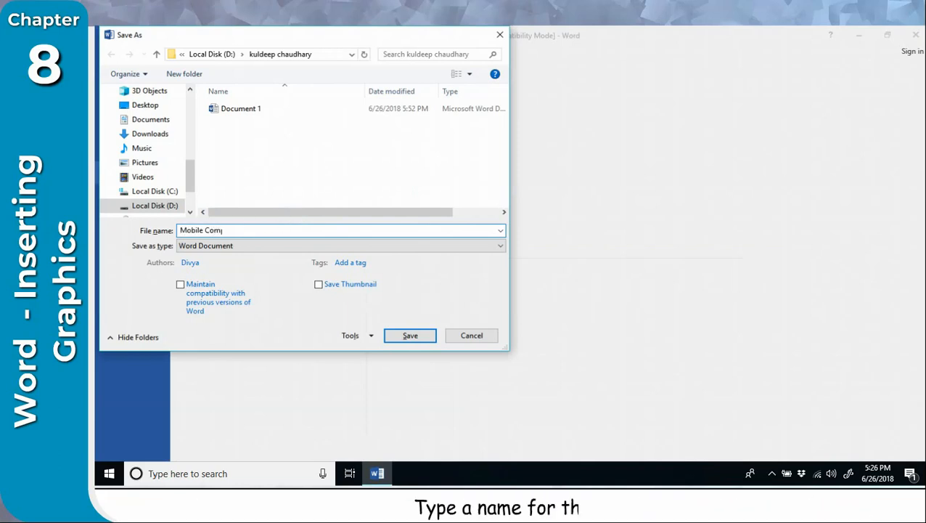
pyautogui.hotkey('ctrl', 'a')
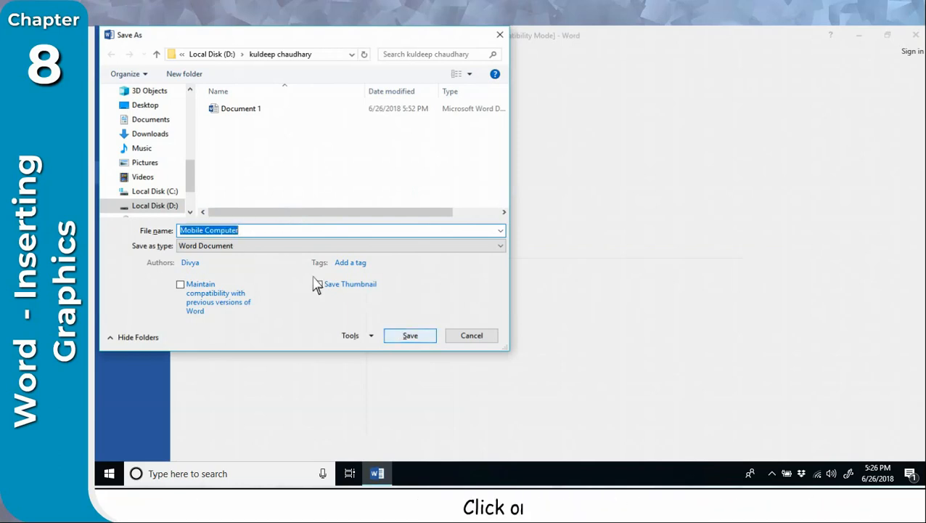
pyautogui.click(404, 339)
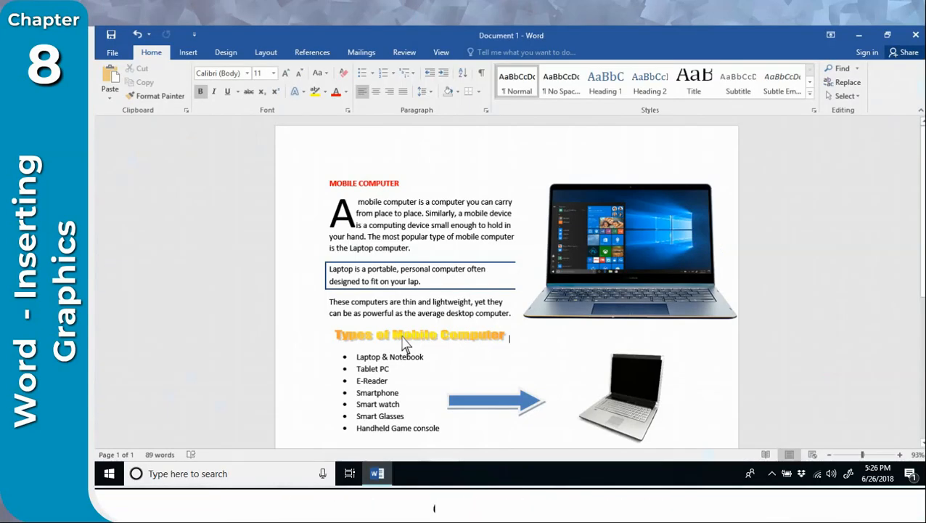
# Step: Set up the document's printing with Microsoft Print to PDF as the printer and all pages as the print range
pyautogui.click(112, 53)
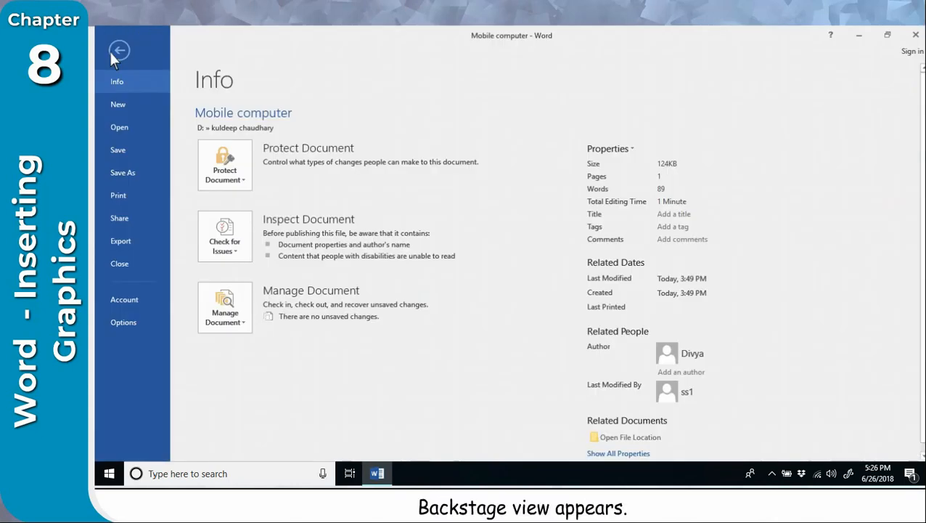
pyautogui.click(123, 196)
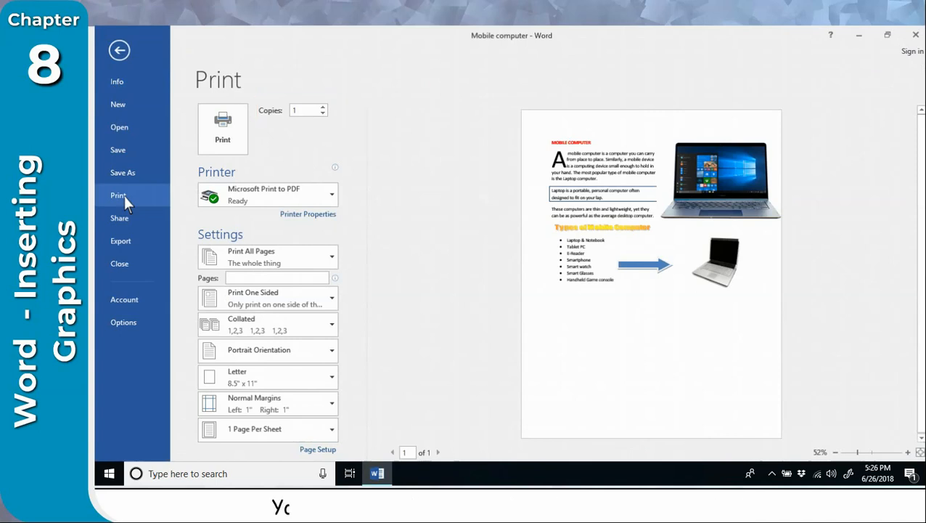
pyautogui.click(332, 196)
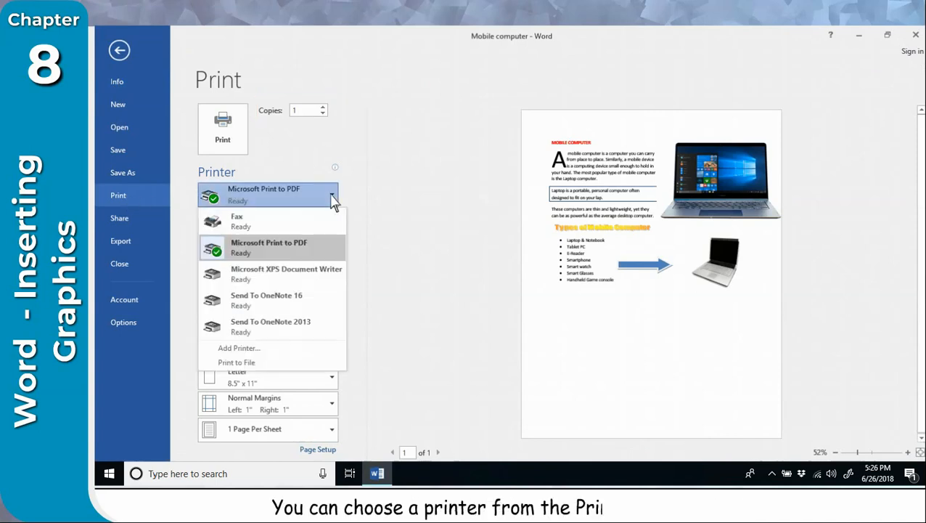
pyautogui.click(302, 253)
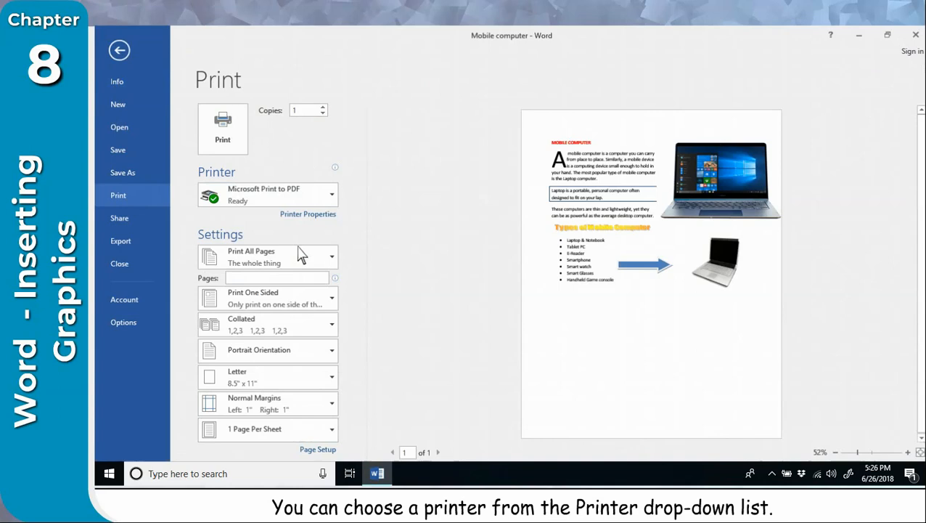
pyautogui.click(330, 259)
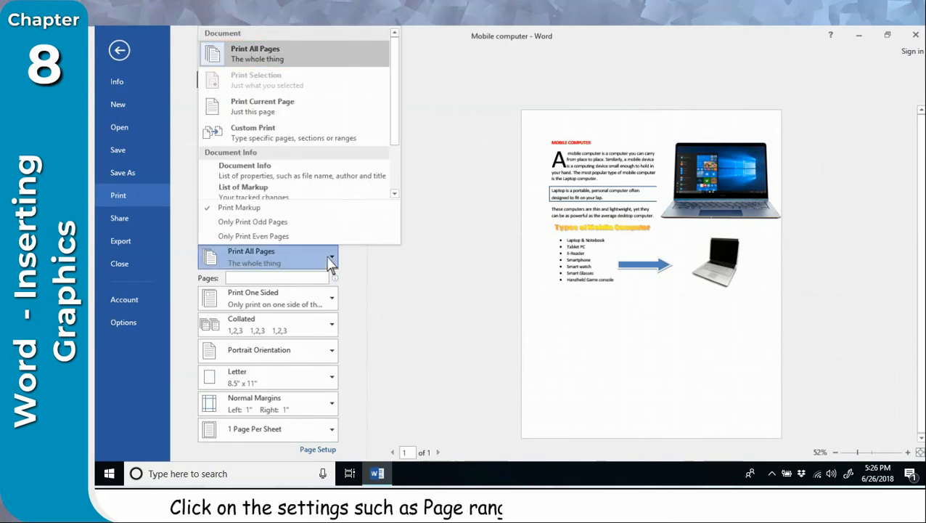
pyautogui.click(330, 263)
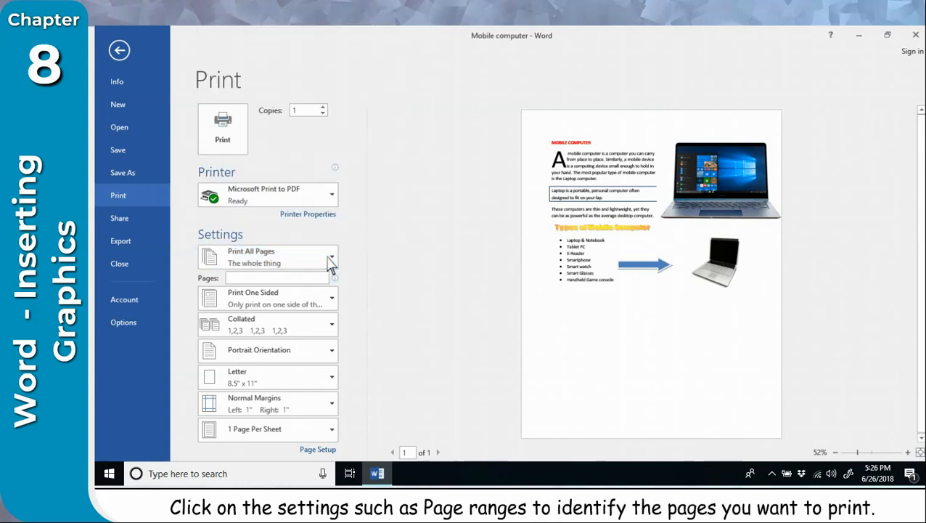